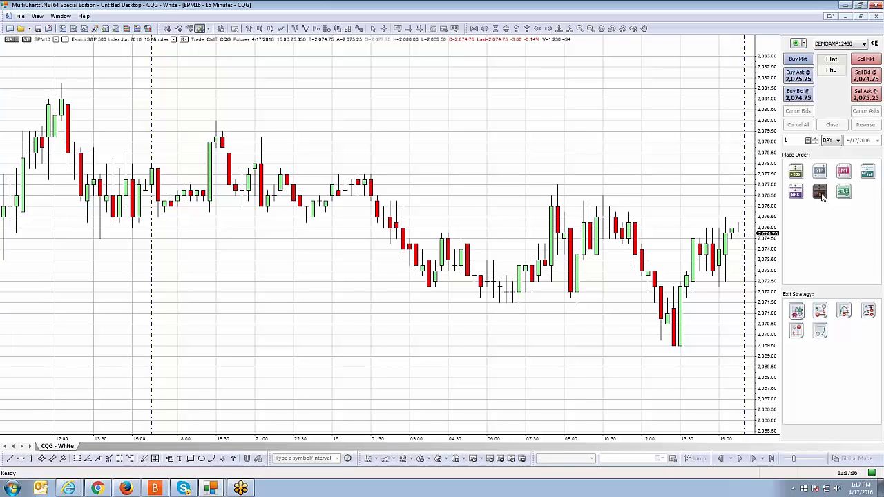
Step: Show the tooltip explaining how the Breakout Up/Fade OCO strategy works
{"action": "mouse_move", "coordinate": [821, 196]}
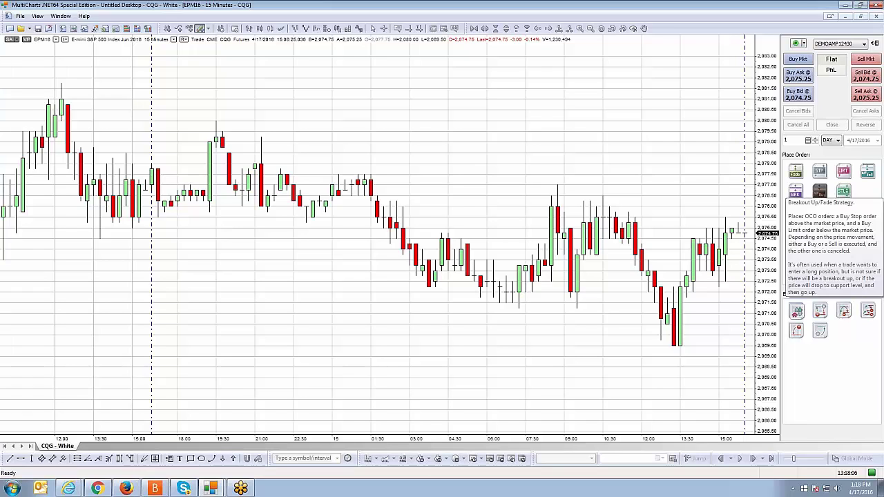
Step: Open the Breakout Up/Fade parameters editor and check the tick offset fields and their units
{"action": "right_click", "coordinate": [819, 191]}
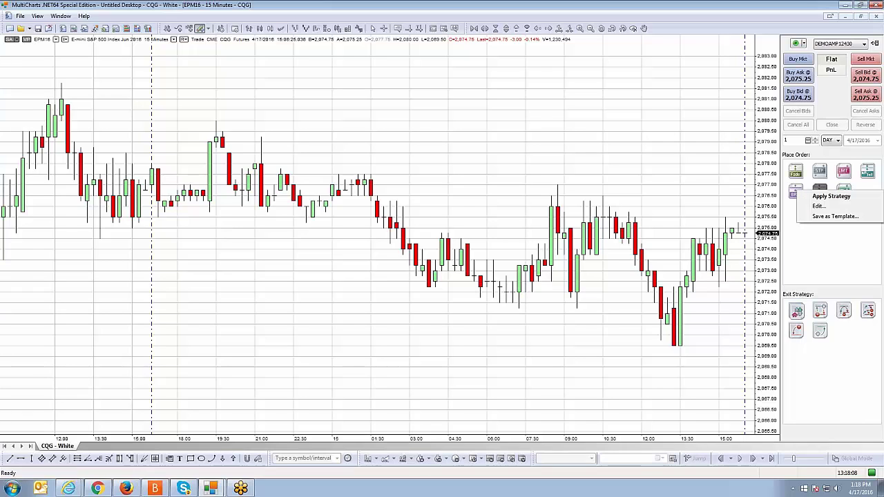
{"action": "left_click", "coordinate": [818, 206]}
{"action": "left_click_drag", "start_coordinate": [453, 192], "coordinate": [384, 134]}
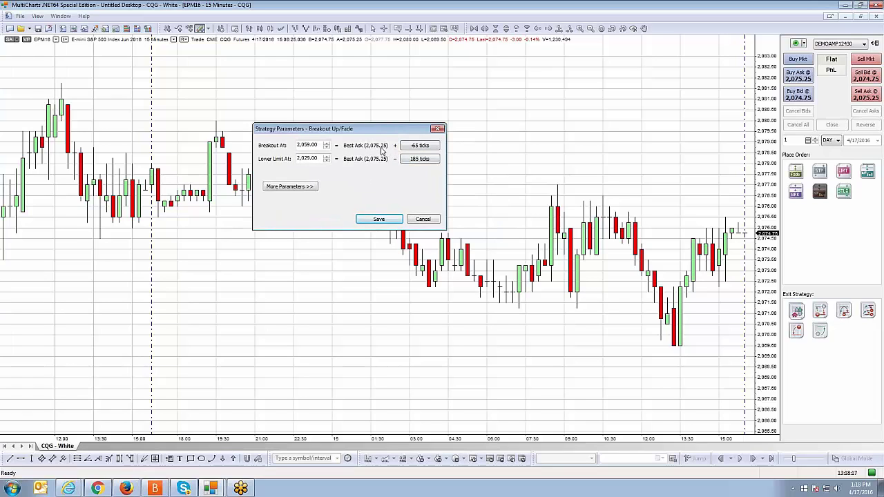
{"action": "left_click", "coordinate": [417, 145]}
{"action": "left_click", "coordinate": [417, 161]}
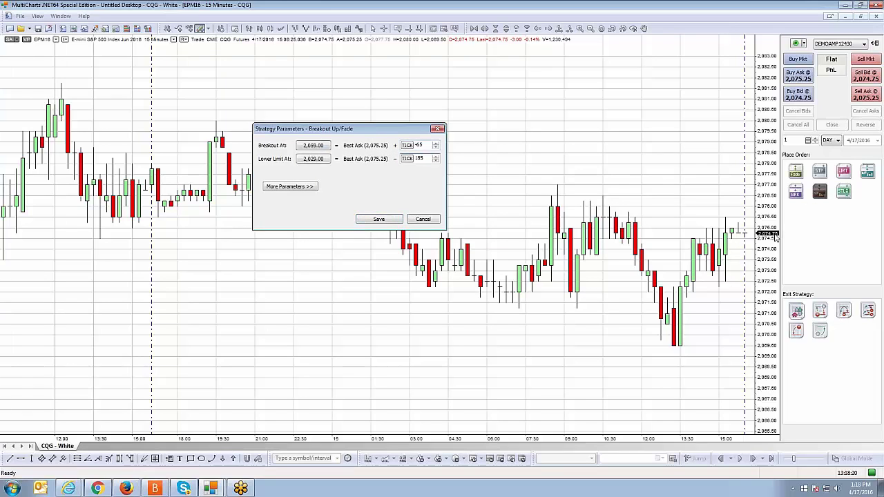
{"action": "scroll", "coordinate": [413, 147], "scroll_direction": "down", "scroll_amount": 6}
{"action": "left_click", "coordinate": [407, 159]}
{"action": "left_click", "coordinate": [408, 160]}
Step: Enter Breakout At 2,082.00 and Lower Limit At 2,067.00, then save the parameters
{"action": "left_click", "coordinate": [298, 145]}
{"action": "left_click", "coordinate": [313, 158]}
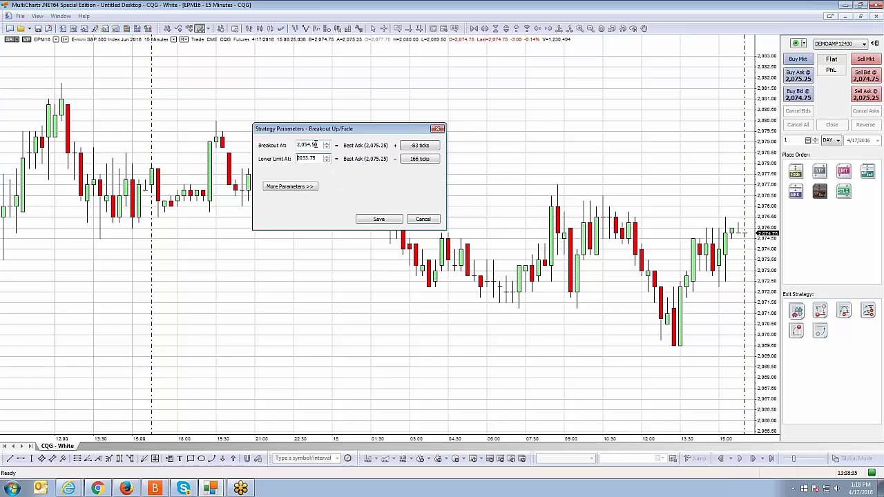
{"action": "left_click", "coordinate": [345, 165]}
{"action": "left_click", "coordinate": [318, 145]}
{"action": "key", "text": "ctrl+a"}
{"action": "type", "text": "2082.00"}
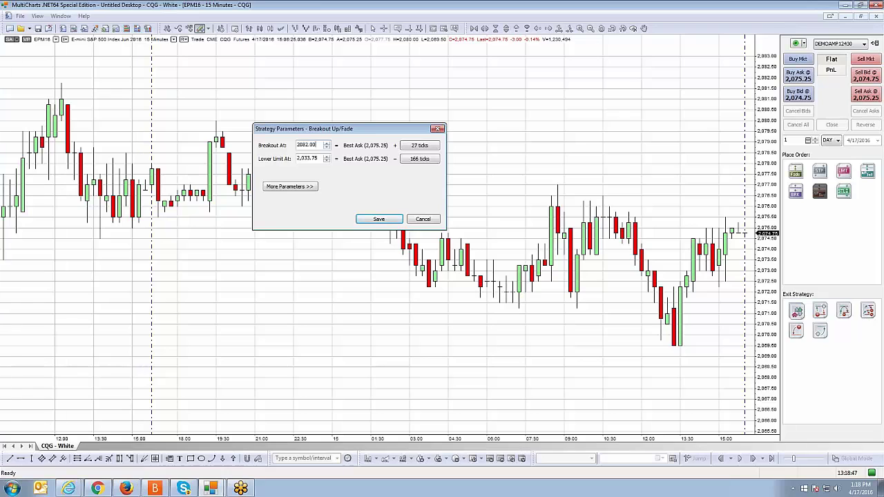
{"action": "left_click", "coordinate": [317, 159]}
{"action": "type", "text": "2067."}
{"action": "key", "text": "Tab"}
{"action": "left_click", "coordinate": [373, 220]}
{"action": "right_click", "coordinate": [822, 194]}
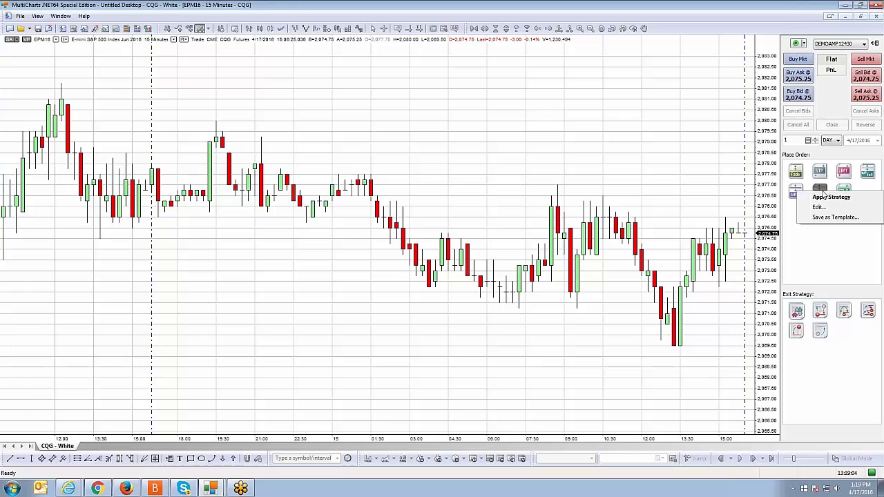
Step: Place the 1-lot Breakout Up/Fade orders: B/OUT at 2,082 and FADE at 2,067
{"action": "left_click", "coordinate": [824, 258]}
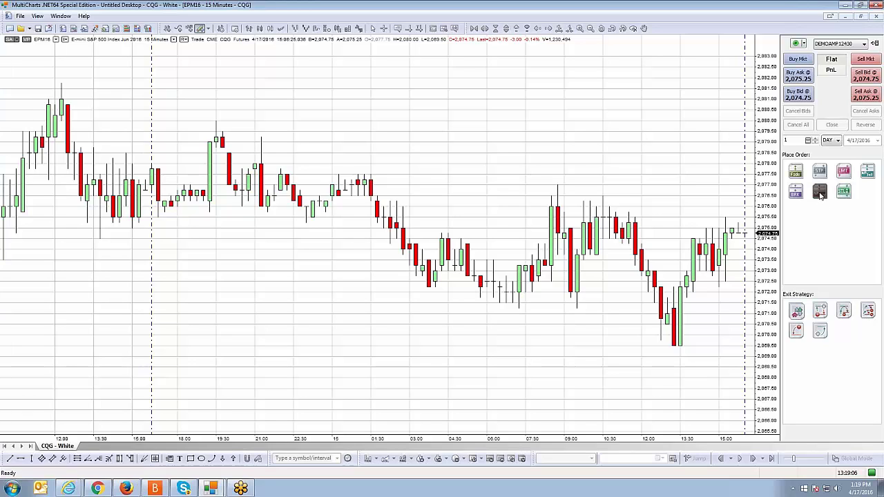
{"action": "left_click", "coordinate": [641, 178]}
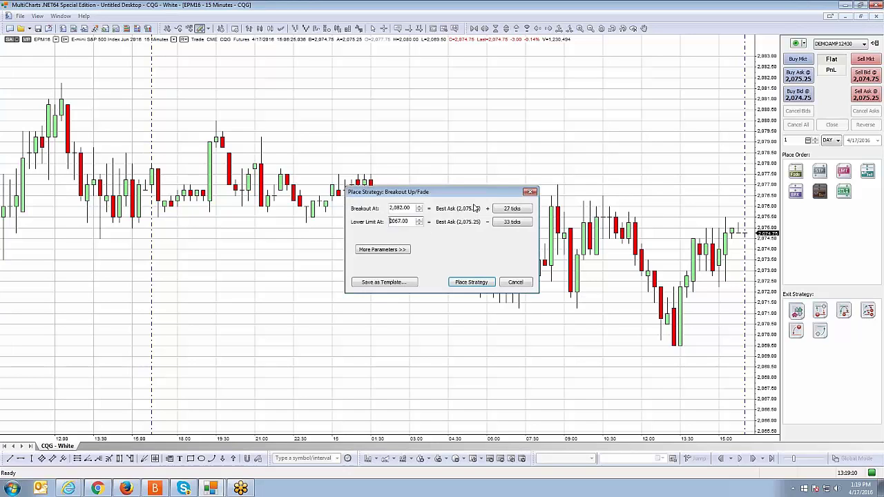
{"action": "left_click", "coordinate": [475, 282]}
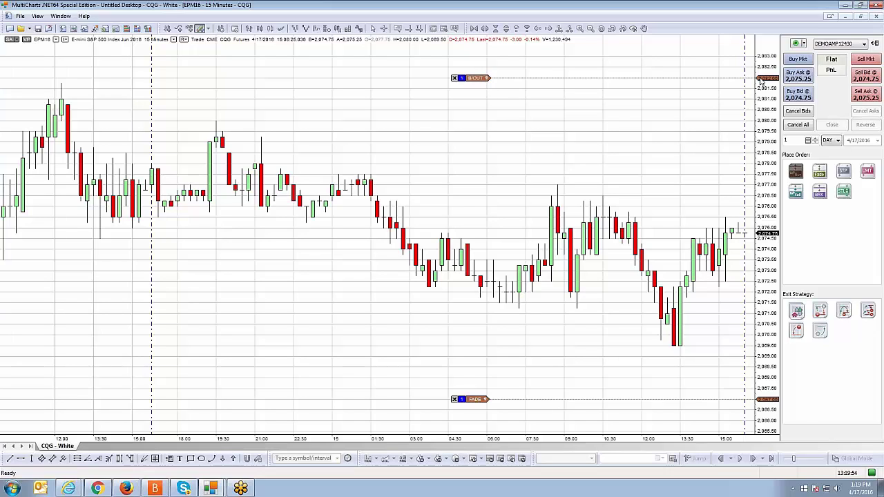
Step: Cancel the orders, reapply the saved Breakout Up/Fade strategy, then cancel all orders again
{"action": "left_click", "coordinate": [454, 78]}
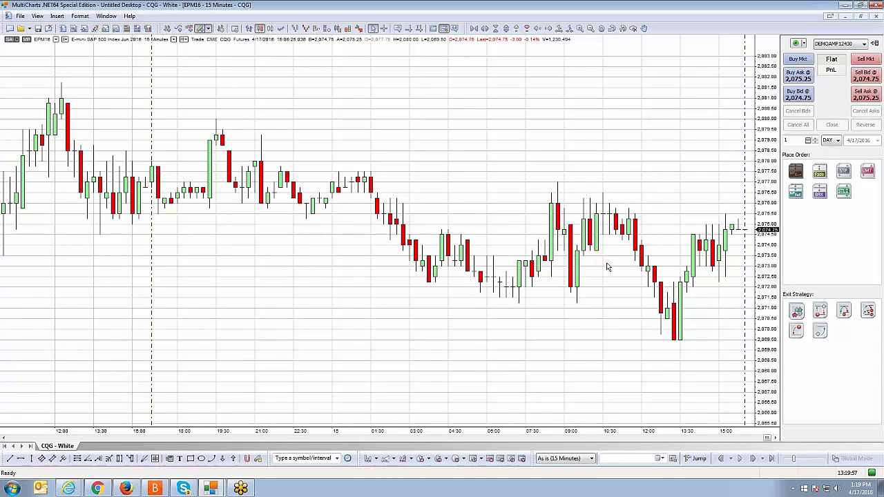
{"action": "right_click", "coordinate": [794, 173]}
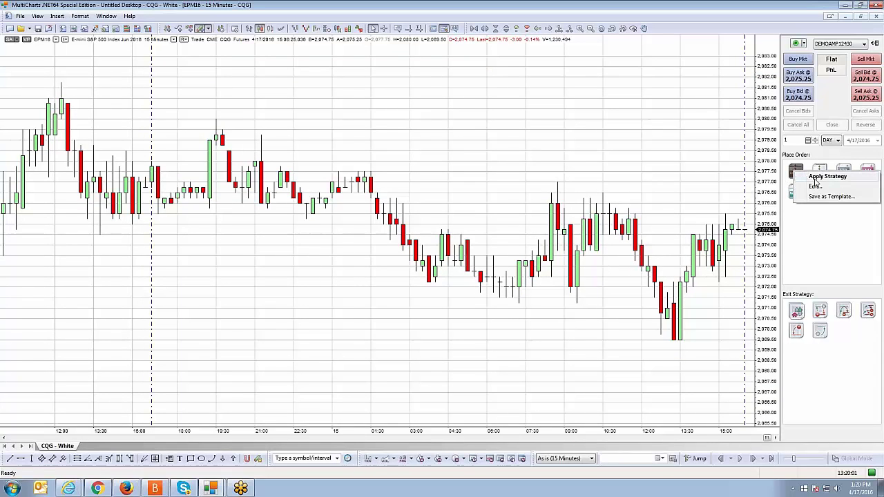
{"action": "left_click", "coordinate": [814, 178]}
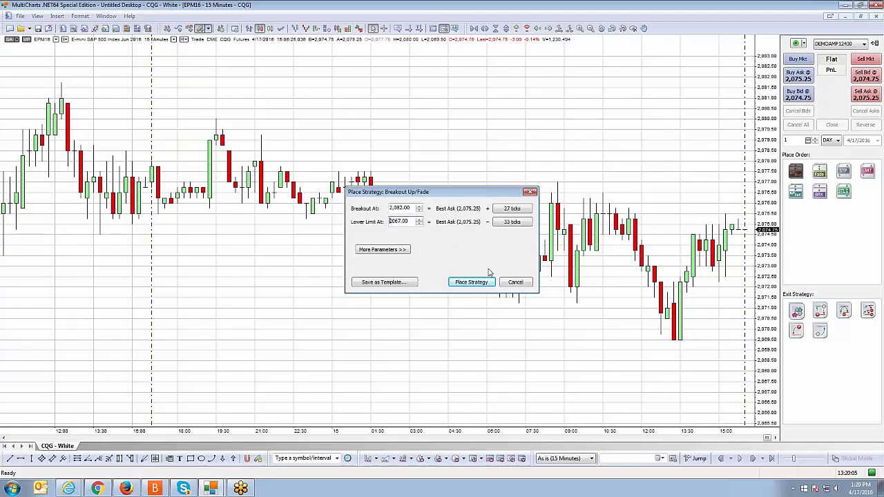
{"action": "left_click", "coordinate": [471, 282]}
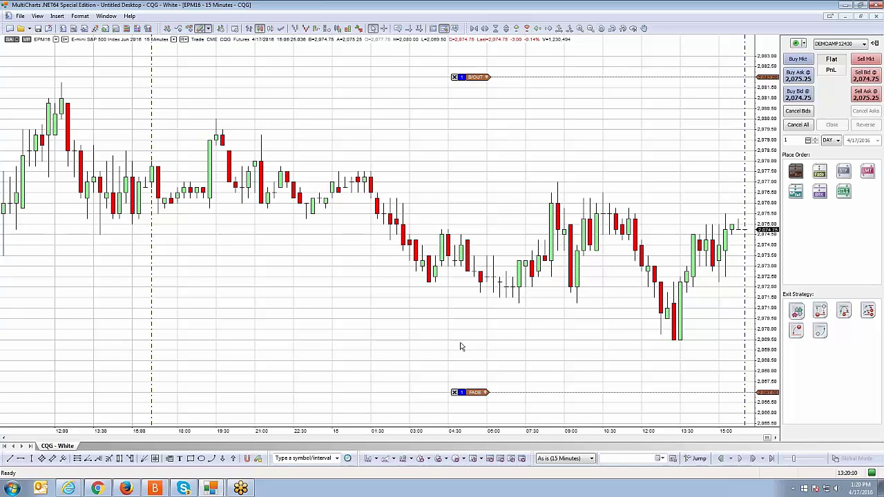
{"action": "left_click", "coordinate": [791, 126]}
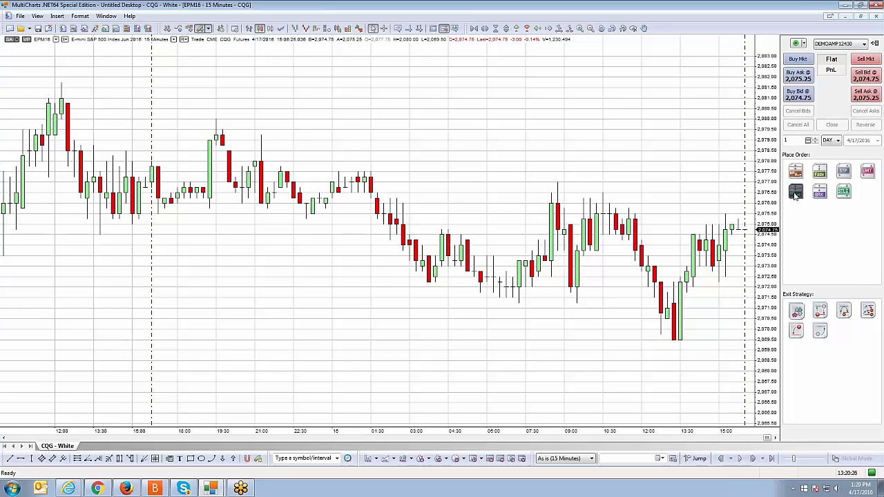
{"action": "mouse_move", "coordinate": [796, 196]}
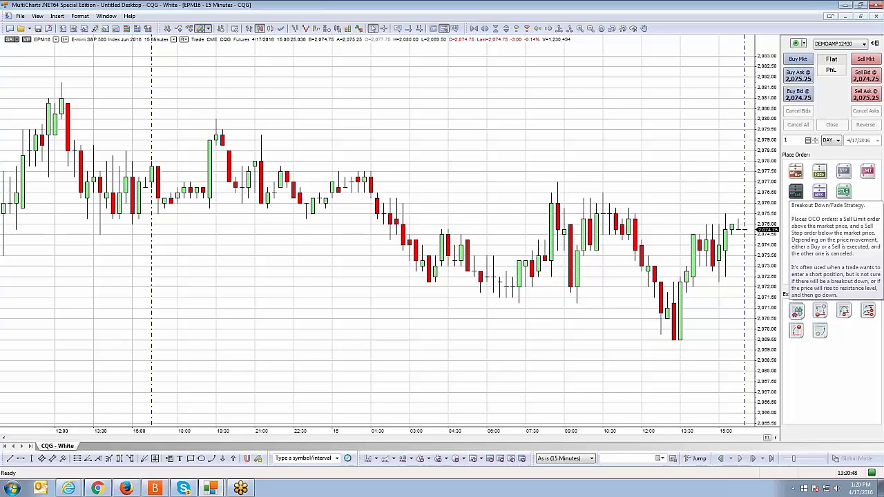
Step: Bring up the Breakout Down/Fade strategy's options menu
{"action": "right_click", "coordinate": [793, 193]}
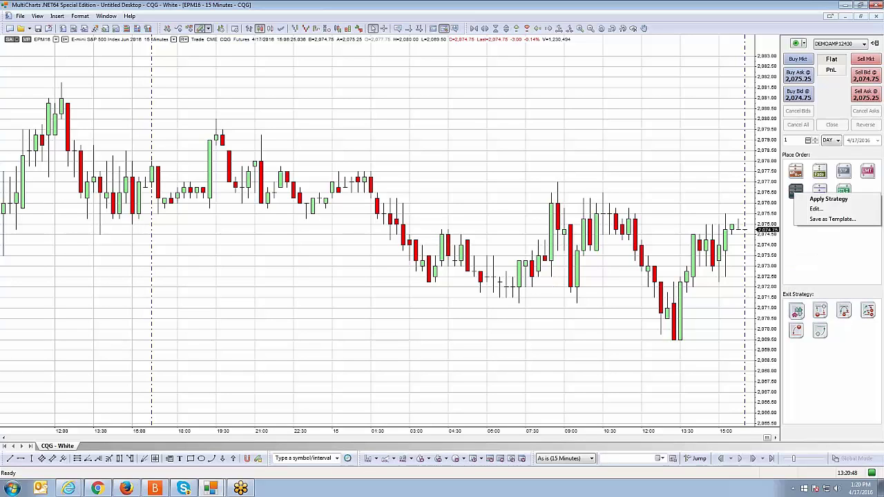
Step: Open the Breakout Down/Fade editor and start entering the 2,082.00 and 2,067 prices
{"action": "left_click", "coordinate": [815, 209]}
{"action": "left_click_drag", "start_coordinate": [464, 195], "coordinate": [397, 138]}
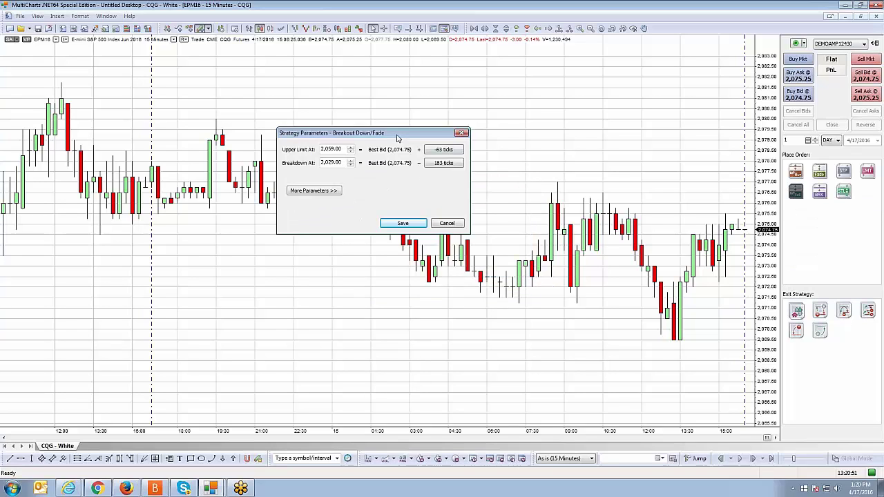
{"action": "double_click", "coordinate": [341, 150]}
{"action": "type", "text": "2082.00"}
{"action": "left_click", "coordinate": [352, 162]}
{"action": "key", "text": "BackSpace"}
{"action": "key", "text": "BackSpace"}
{"action": "key", "text": "BackSpace"}
{"action": "key", "text": "BackSpace"}
{"action": "key", "text": "BackSpace"}
{"action": "type", "text": "67"}
{"action": "left_click", "coordinate": [435, 150]}
{"action": "left_click", "coordinate": [436, 166]}
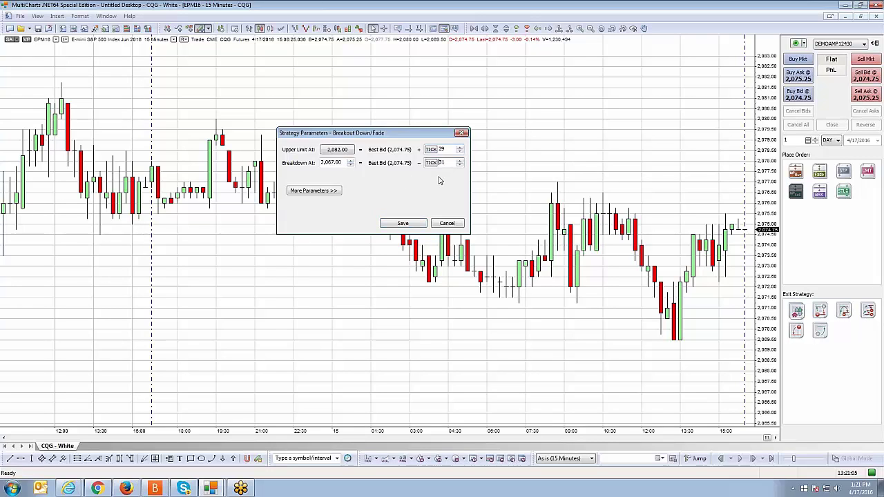
{"action": "left_click", "coordinate": [432, 151]}
{"action": "left_click", "coordinate": [432, 151]}
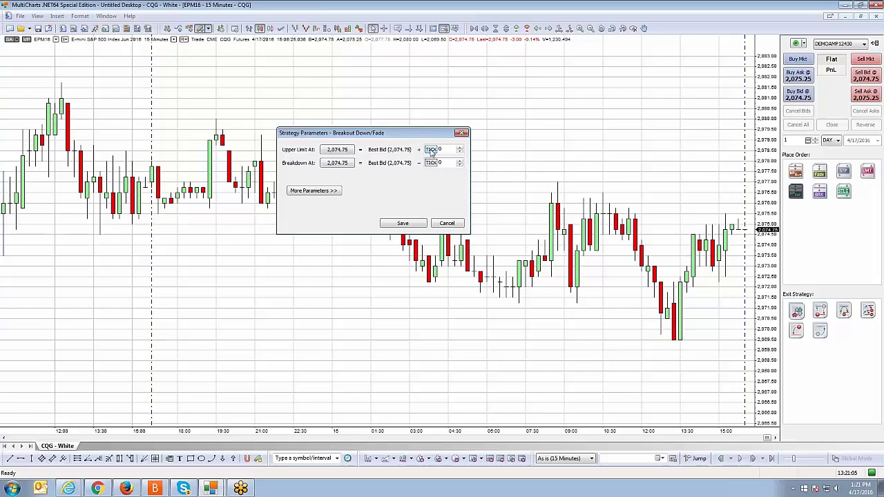
Step: Enter Upper Limit At 2,082.00 and Breakdown At 2,067.00, then save the parameters
{"action": "left_click", "coordinate": [330, 149]}
{"action": "left_click_drag", "start_coordinate": [343, 149], "coordinate": [310, 146]}
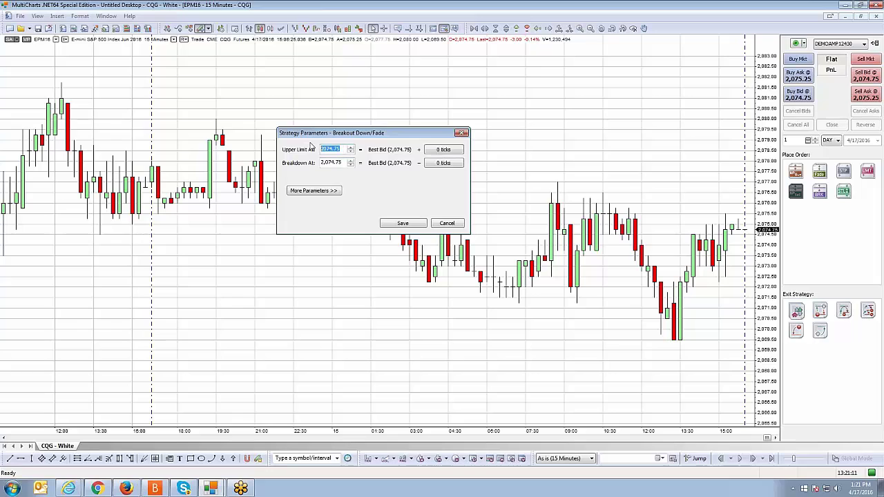
{"action": "type", "text": "2082.00"}
{"action": "key", "text": "Tab"}
{"action": "key", "text": "BackSpace"}
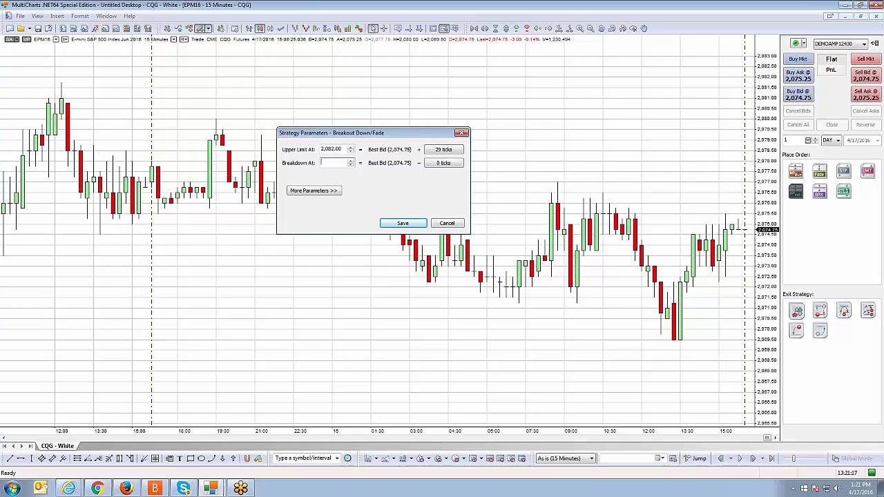
{"action": "type", "text": "2067.00"}
{"action": "key", "text": "Tab"}
{"action": "left_click", "coordinate": [403, 223]}
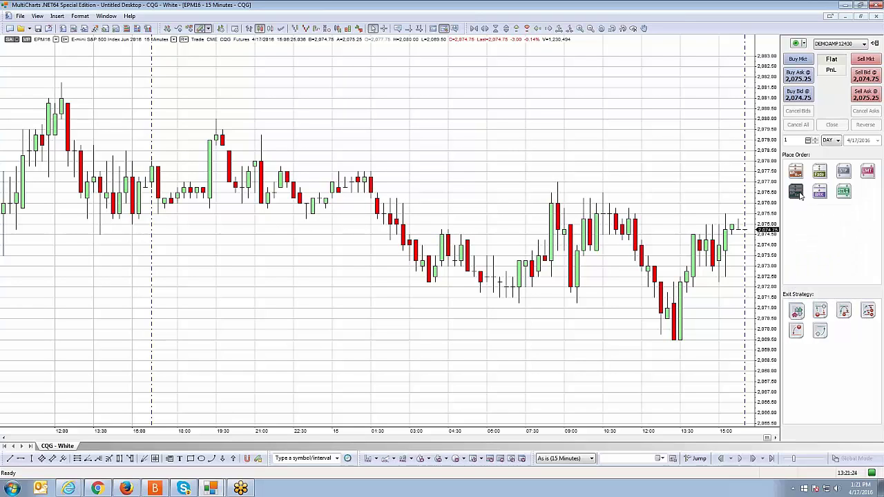
{"action": "left_click", "coordinate": [634, 181]}
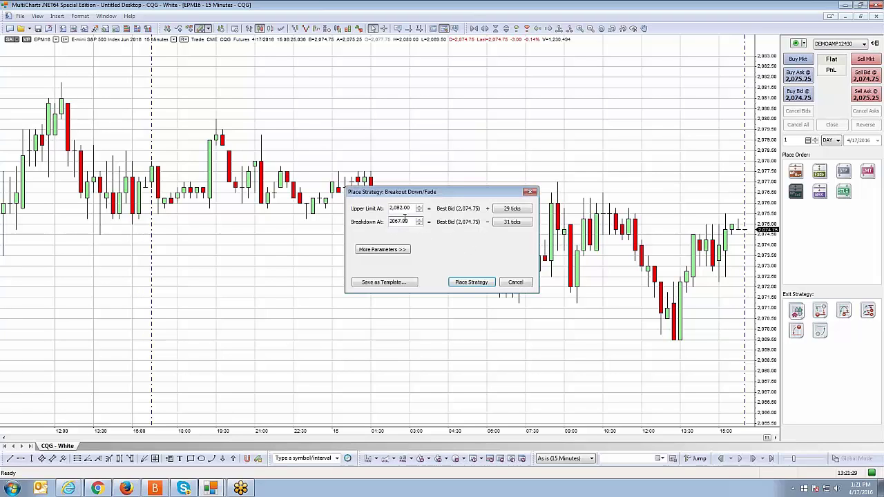
Step: Place the 1-lot Breakout Down/Fade orders: FADE at 2,082 and B/OUT at 2,067
{"action": "left_click", "coordinate": [470, 282]}
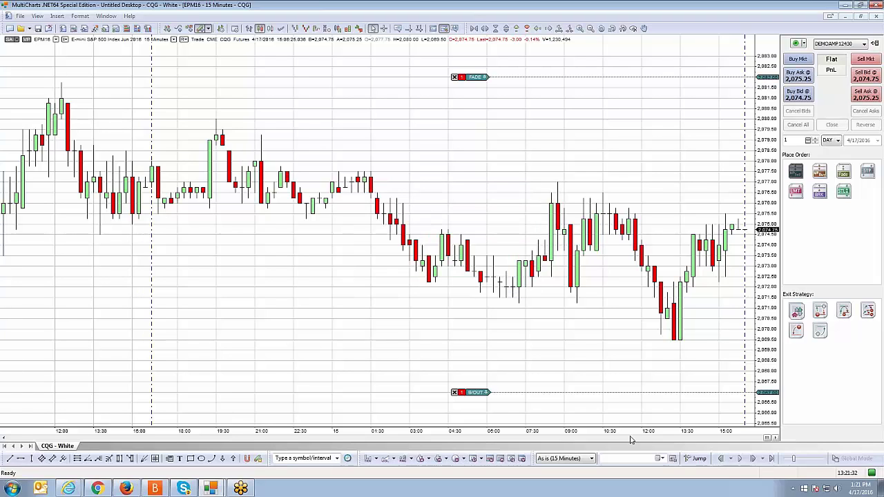